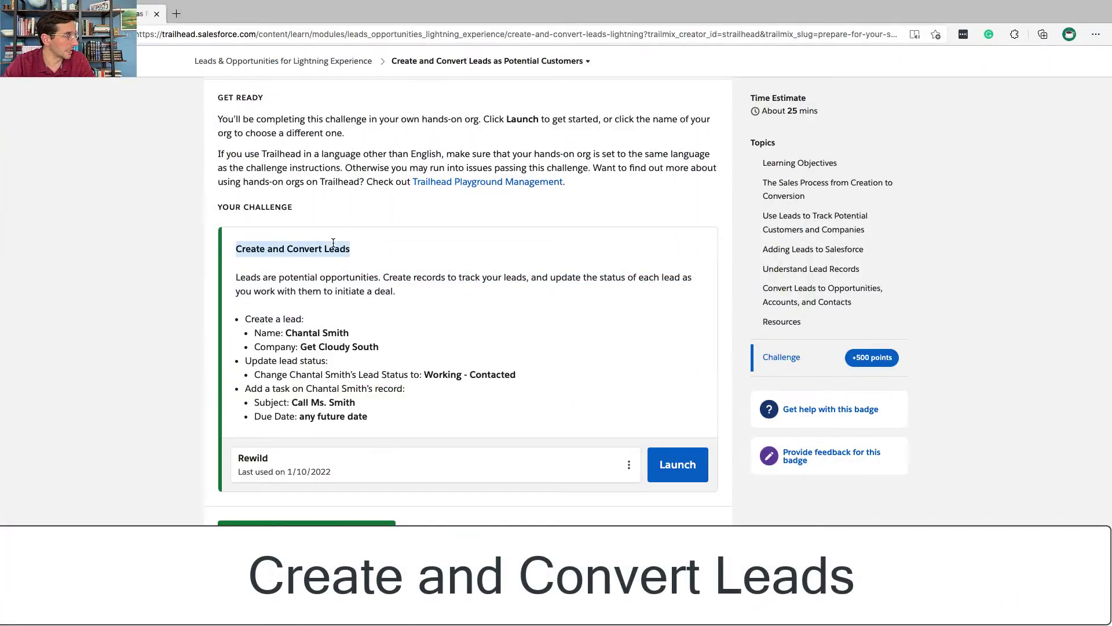
- Read through the challenge text, highlighting the Create a lead requirement and the lead's full name
{"action": "double_click", "coordinate": [338, 273]}
{"action": "triple_click", "coordinate": [339, 274]}
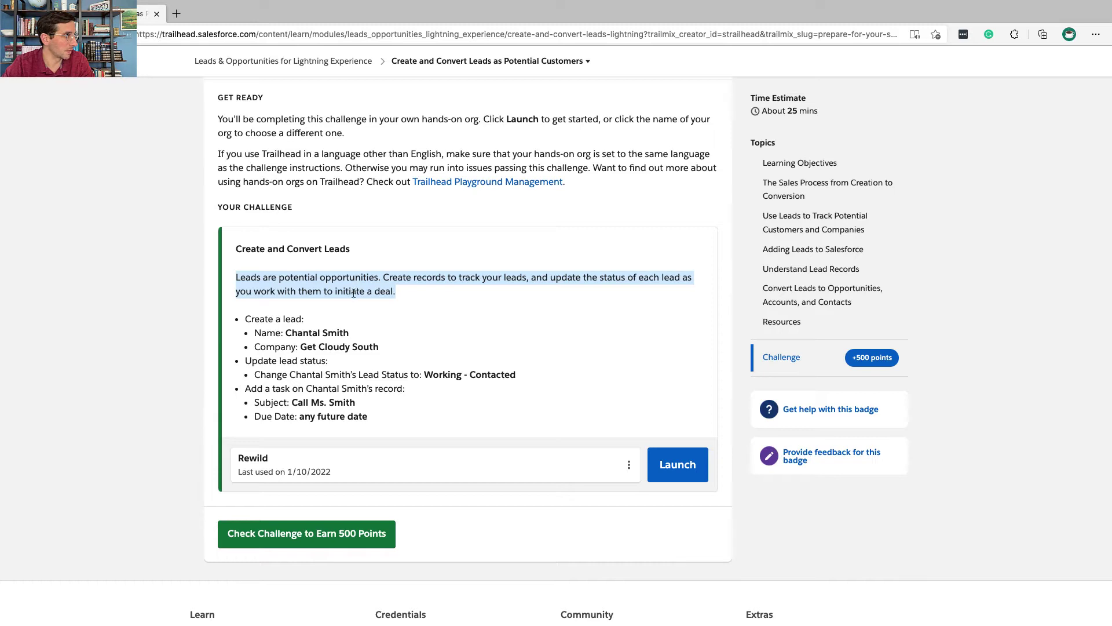
{"action": "scroll", "coordinate": [353, 292], "scroll_direction": "down", "scroll_amount": 3}
{"action": "triple_click", "coordinate": [293, 247]}
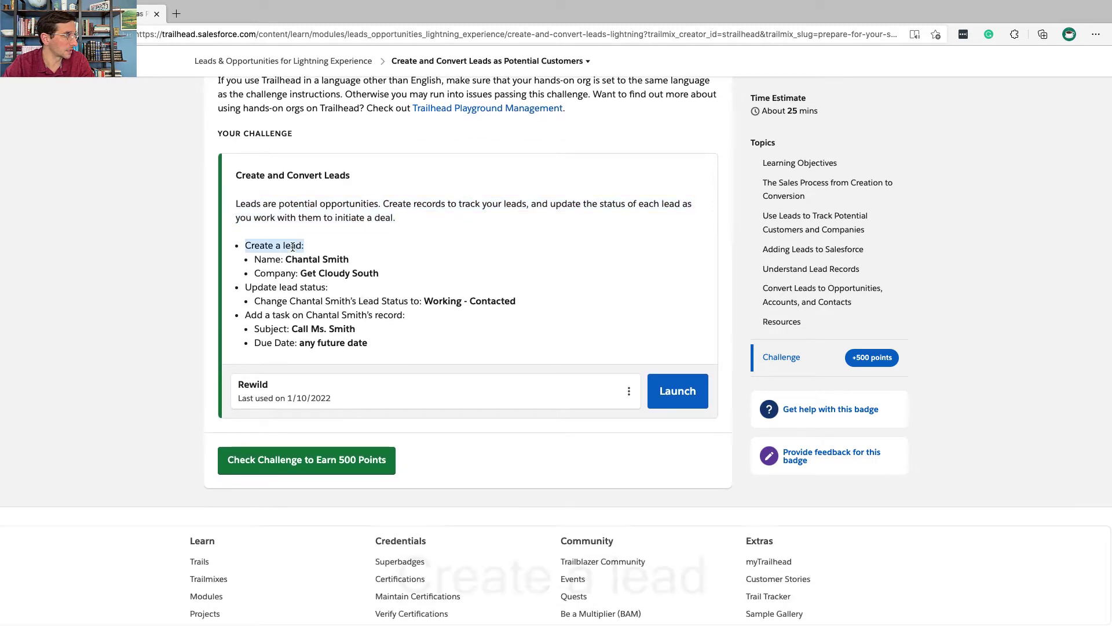
{"action": "left_click", "coordinate": [356, 257]}
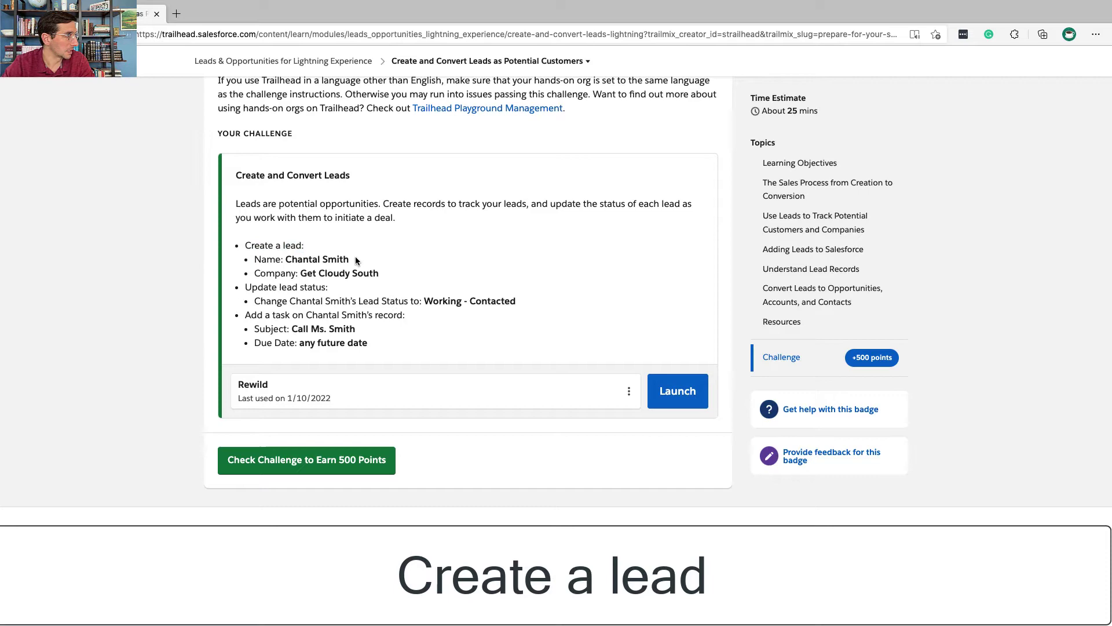
{"action": "left_click_drag", "start_coordinate": [356, 259], "coordinate": [285, 259]}
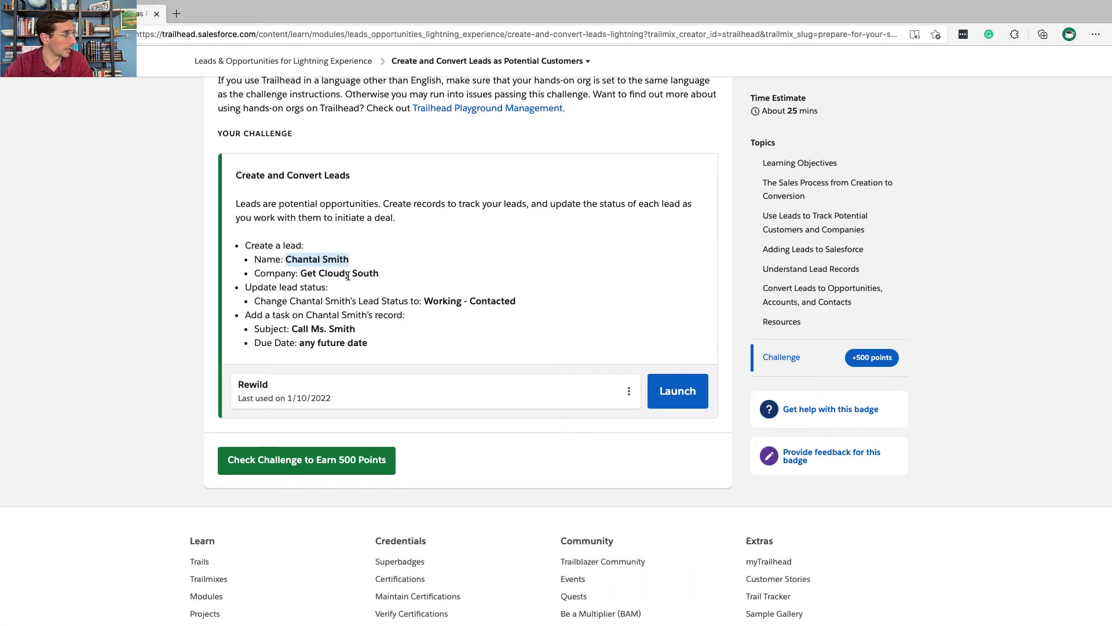
- Move between the challenge and the Salesforce org, ending on its Recently Viewed Accounts list
{"action": "key", "text": "ctrl+Right"}
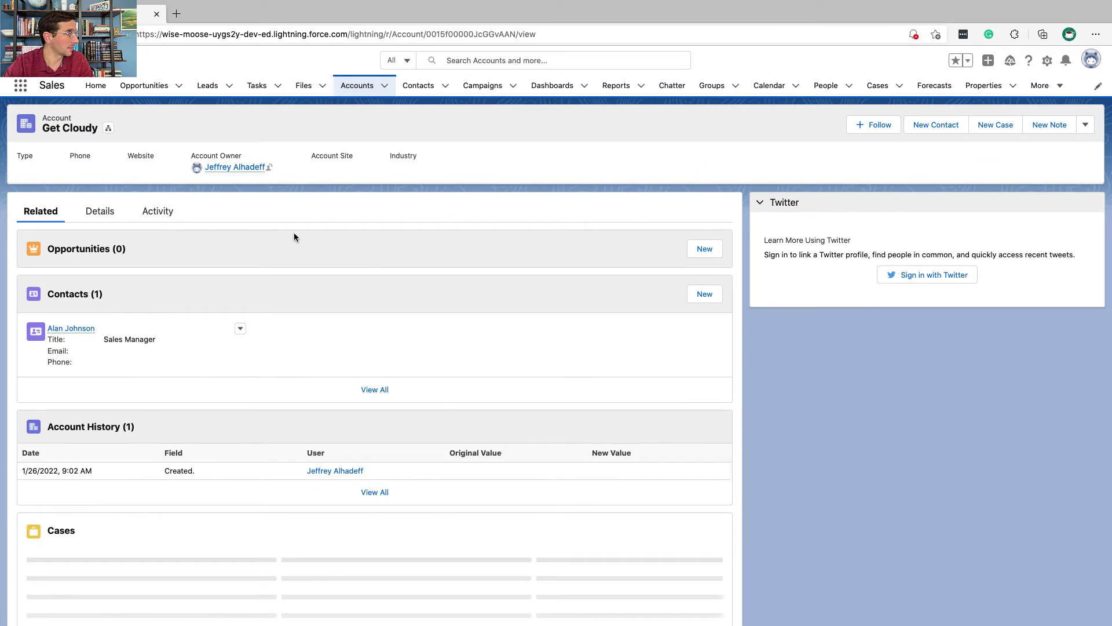
{"action": "key", "text": "ctrl+Left"}
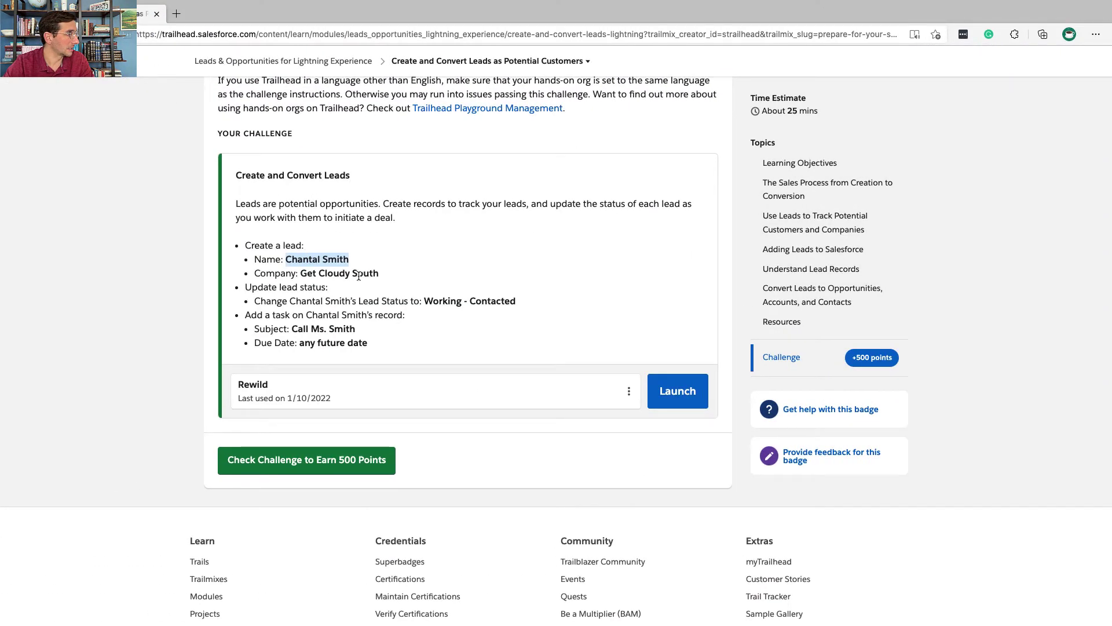
{"action": "scroll", "coordinate": [359, 276], "scroll_direction": "down", "scroll_amount": 2}
{"action": "key", "text": "ctrl+Right"}
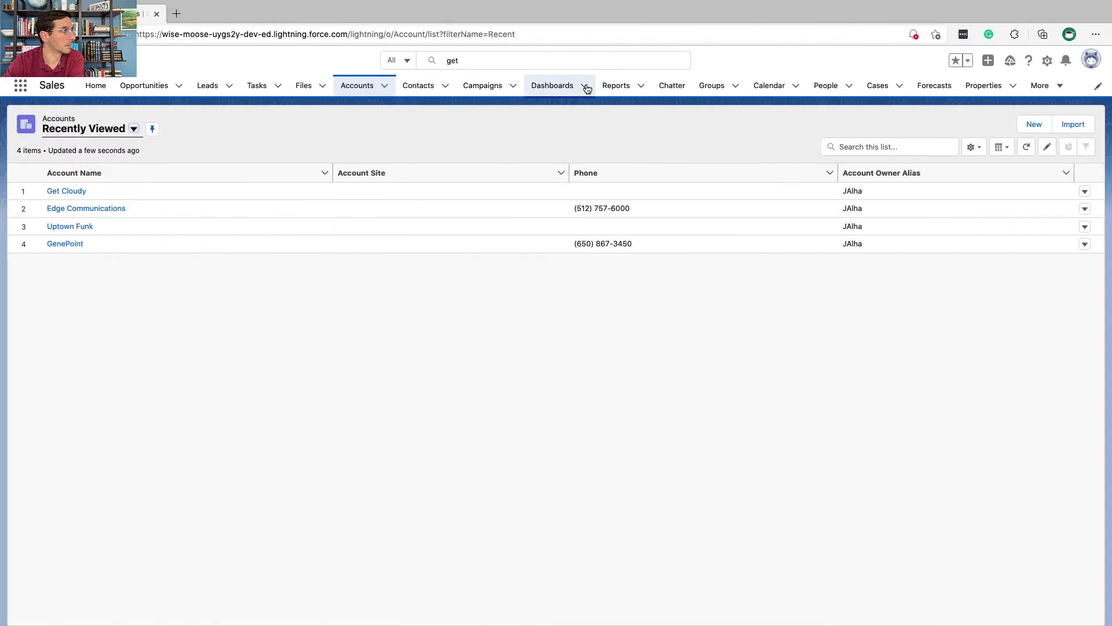
- Go to Leads through the App Launcher and start a new lead record
{"action": "left_click", "coordinate": [21, 87]}
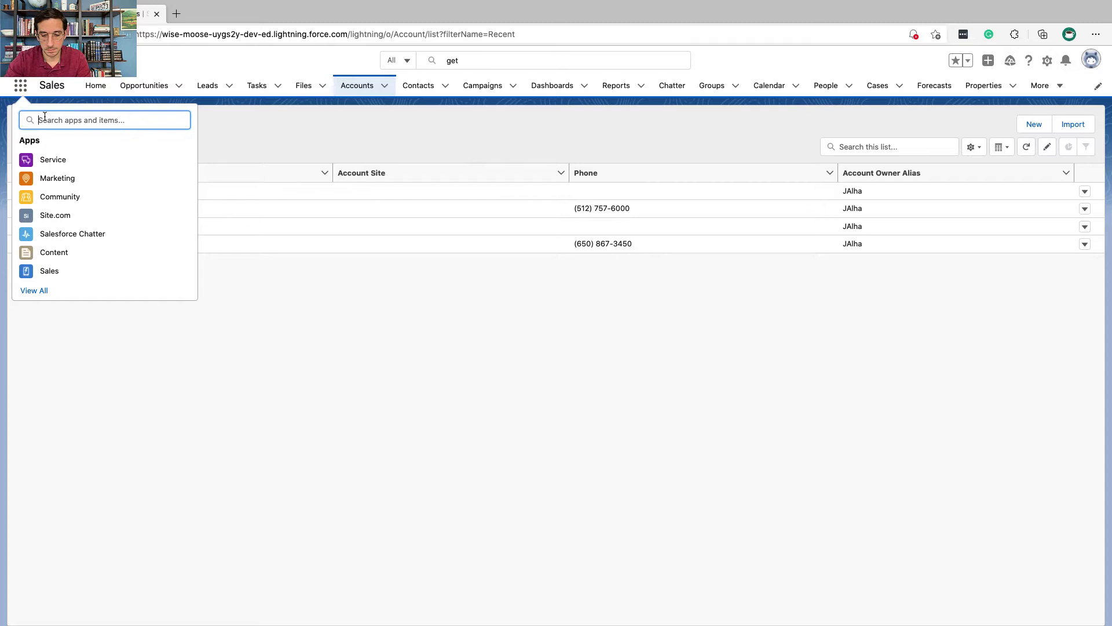
{"action": "type", "text": "leads"}
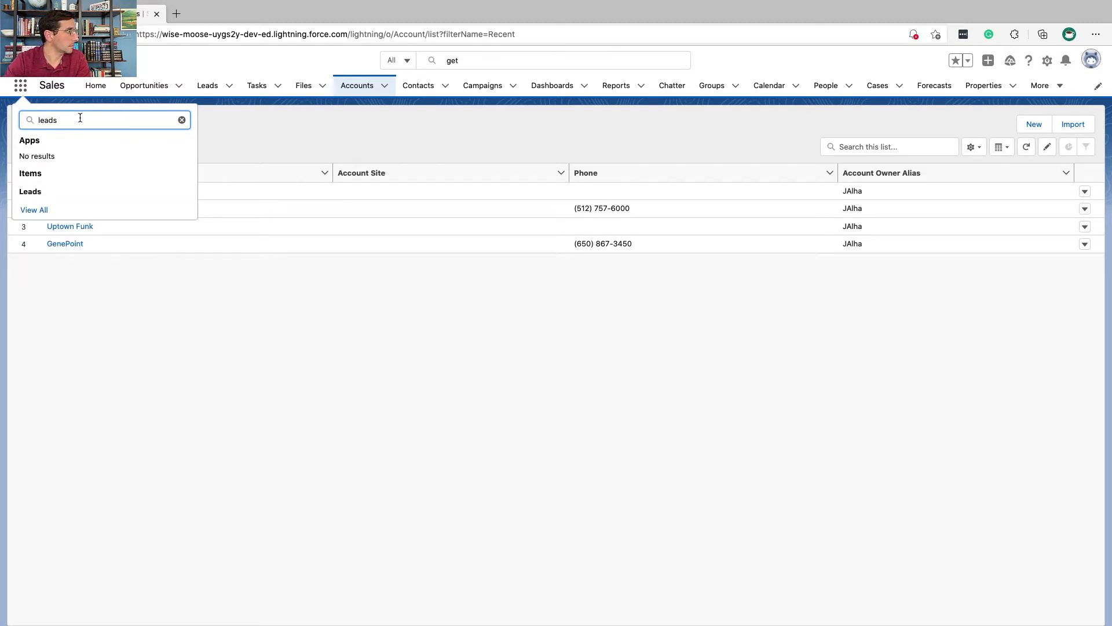
{"action": "left_click", "coordinate": [32, 196]}
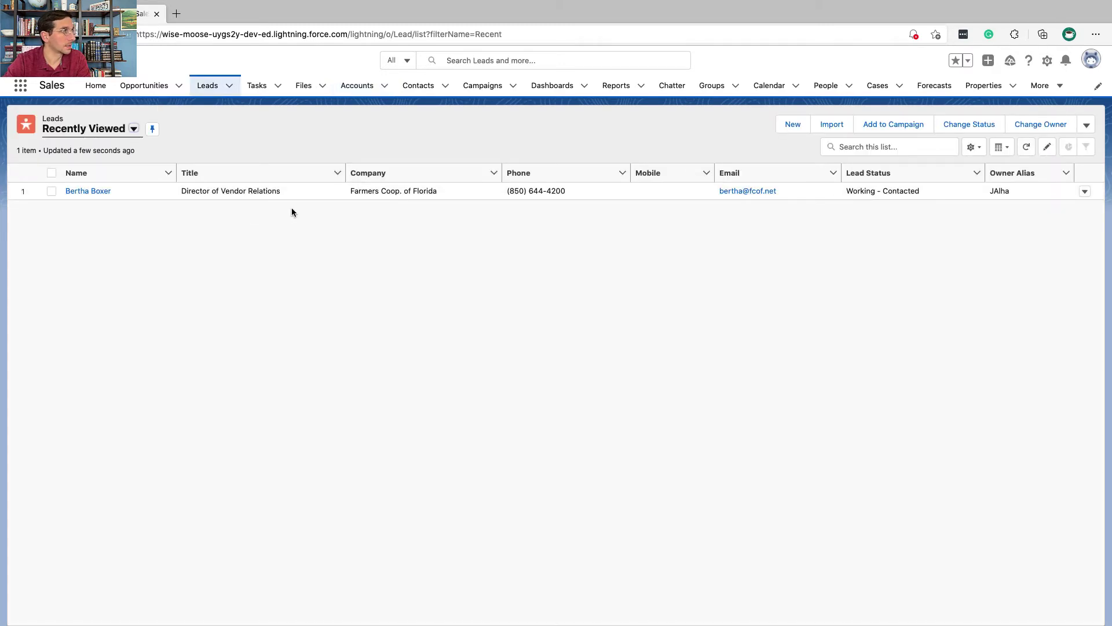
{"action": "left_click", "coordinate": [792, 124]}
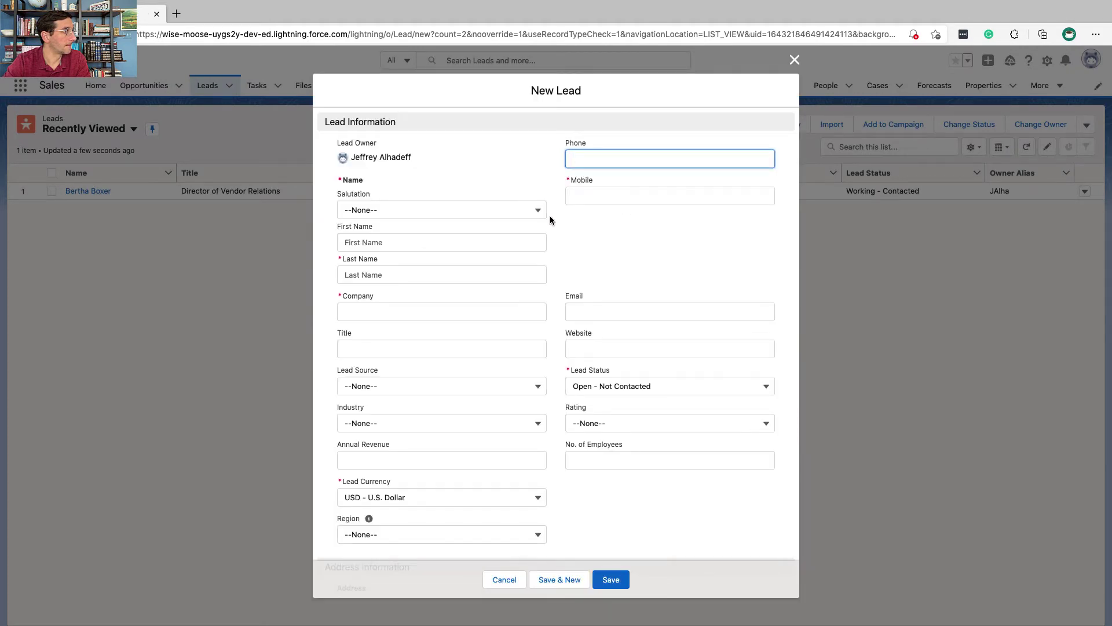
- Copy the required lead's first and last name from the challenge into the form
{"action": "left_click", "coordinate": [523, 248]}
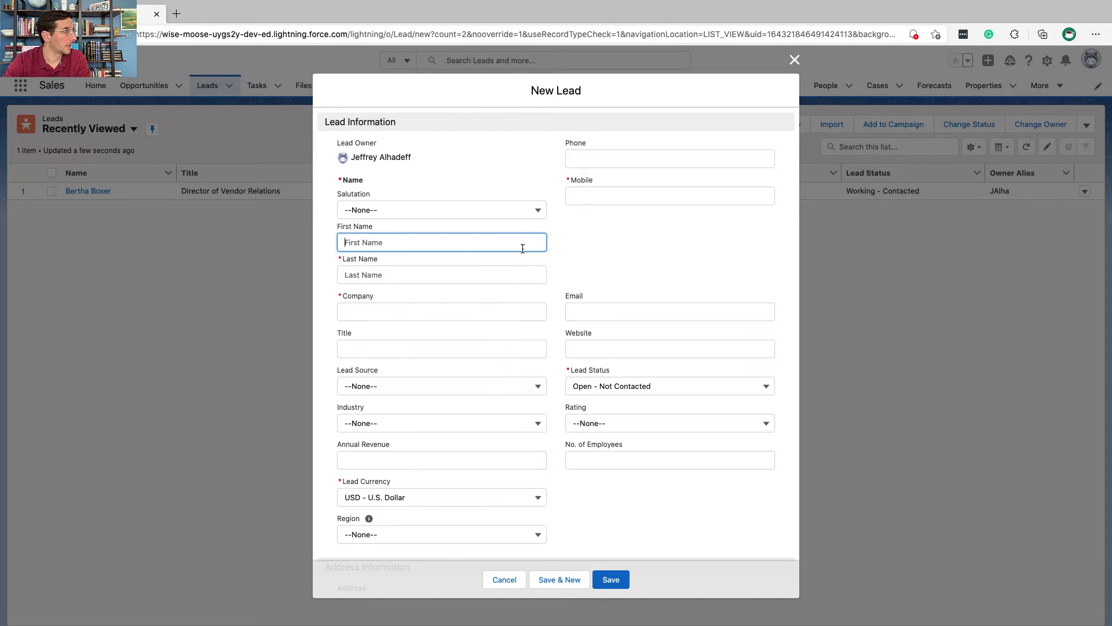
{"action": "key", "text": "ctrl+Left"}
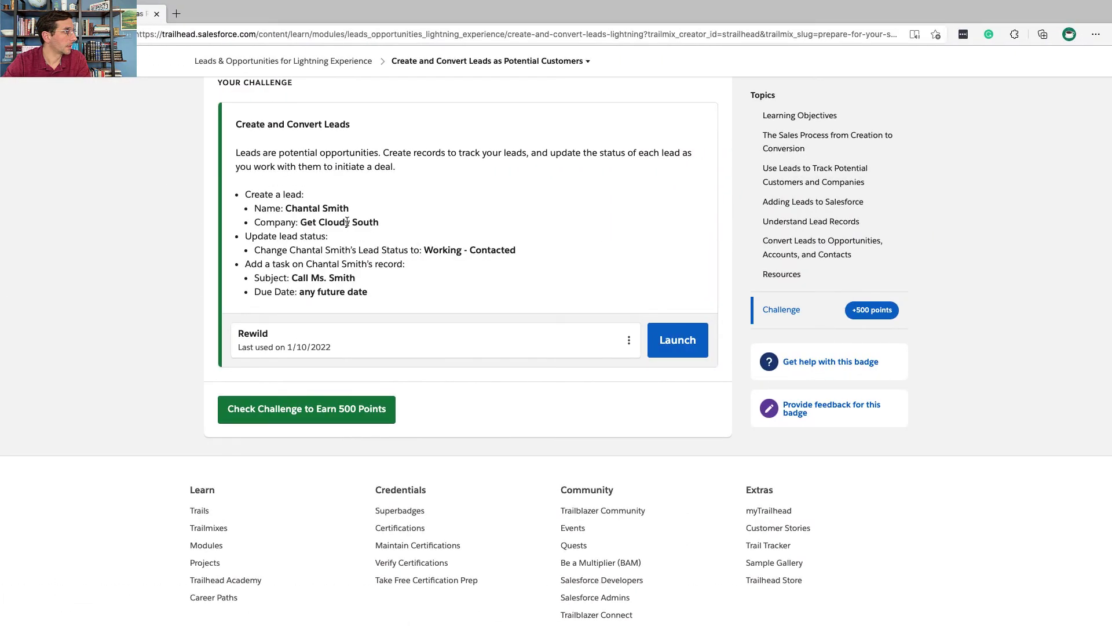
{"action": "double_click", "coordinate": [307, 212]}
{"action": "key", "text": "super+c"}
{"action": "key", "text": "ctrl+Right"}
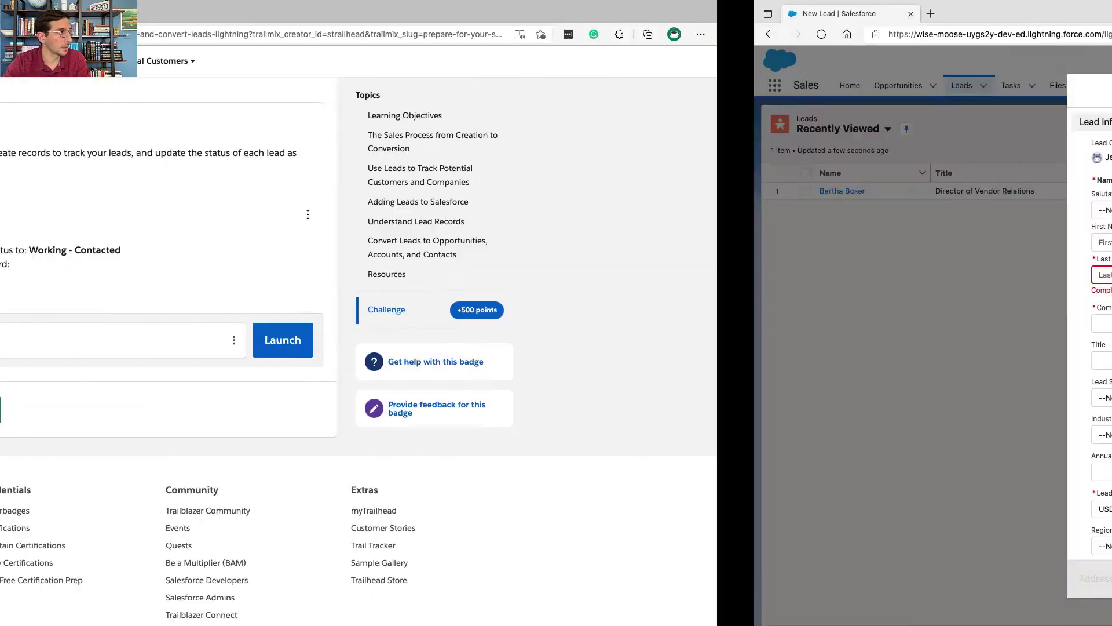
{"action": "key", "text": "super+v"}
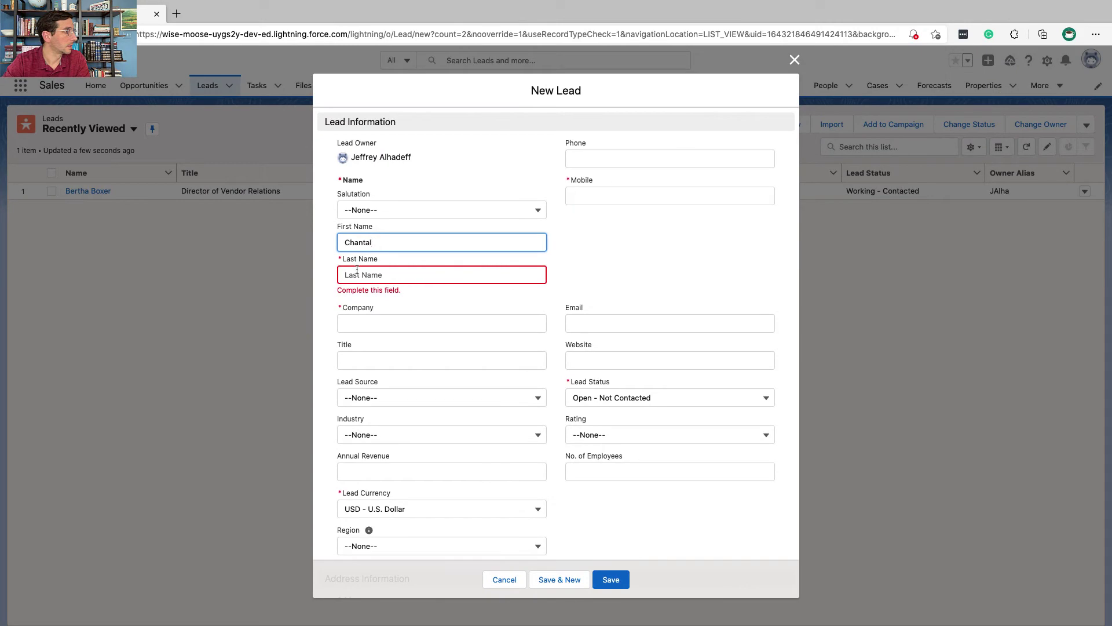
{"action": "key", "text": "ctrl+Left"}
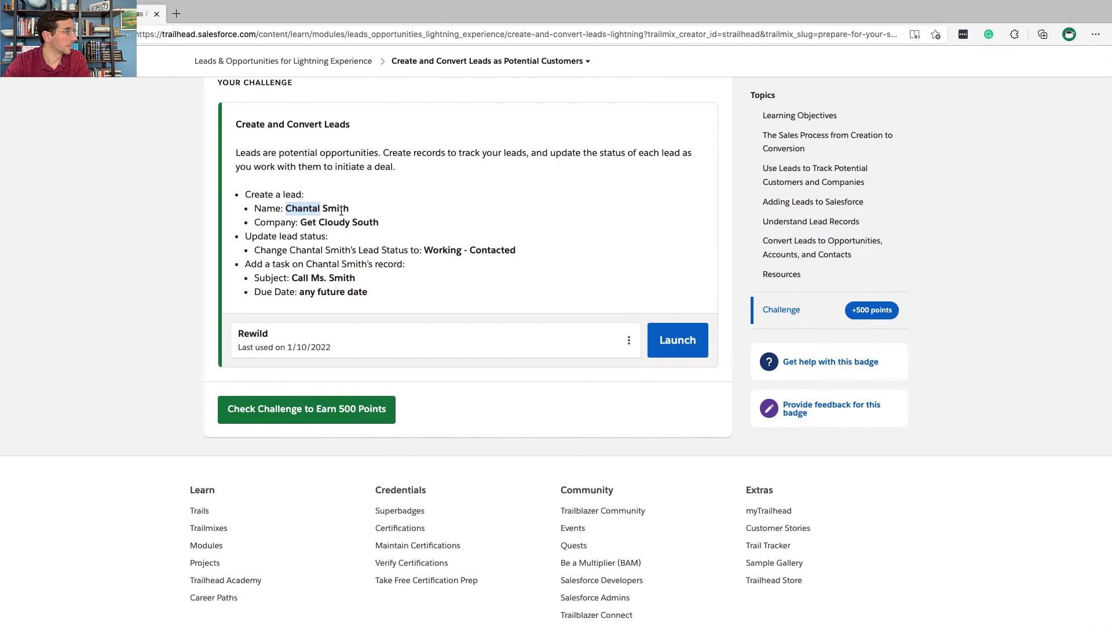
{"action": "double_click", "coordinate": [334, 208]}
{"action": "key", "text": "super+c"}
{"action": "key", "text": "ctrl+Right"}
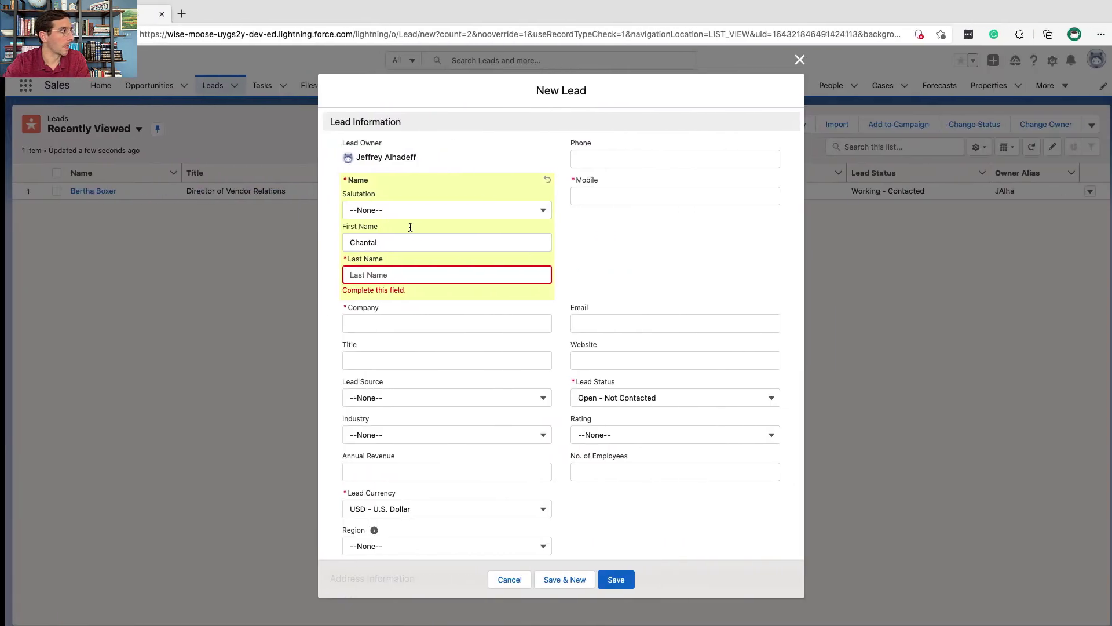
{"action": "left_click", "coordinate": [405, 268]}
{"action": "key", "text": "super+v"}
- Enter company Get Cloudy South, paste the mobile number, and set Lead Status to Working - Contacted
{"action": "left_click", "coordinate": [386, 325]}
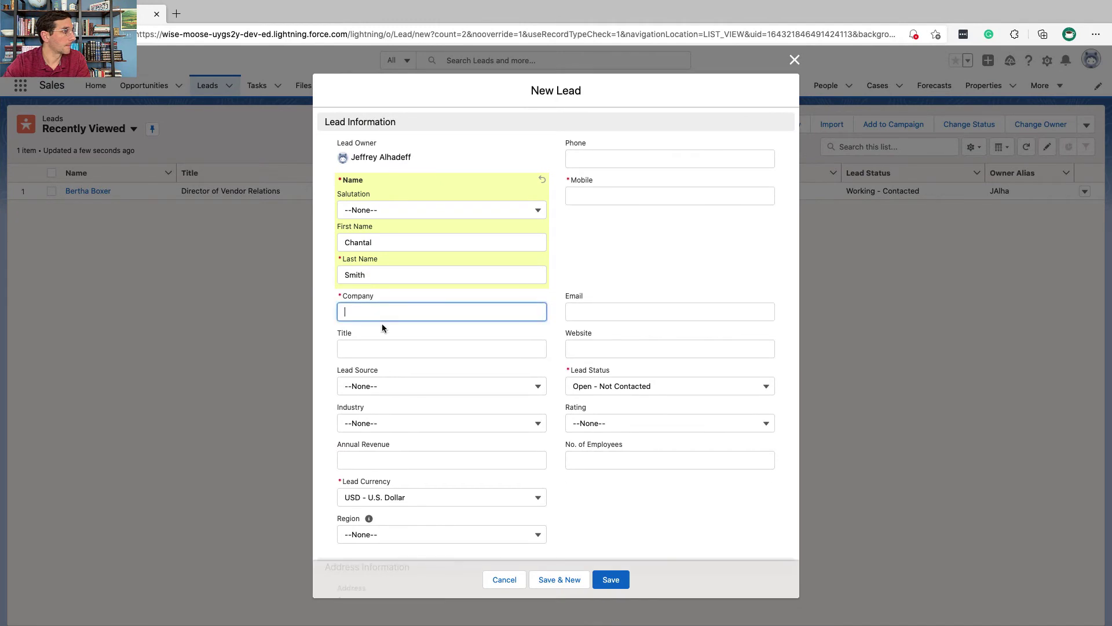
{"action": "type", "text": "Get Cki"}
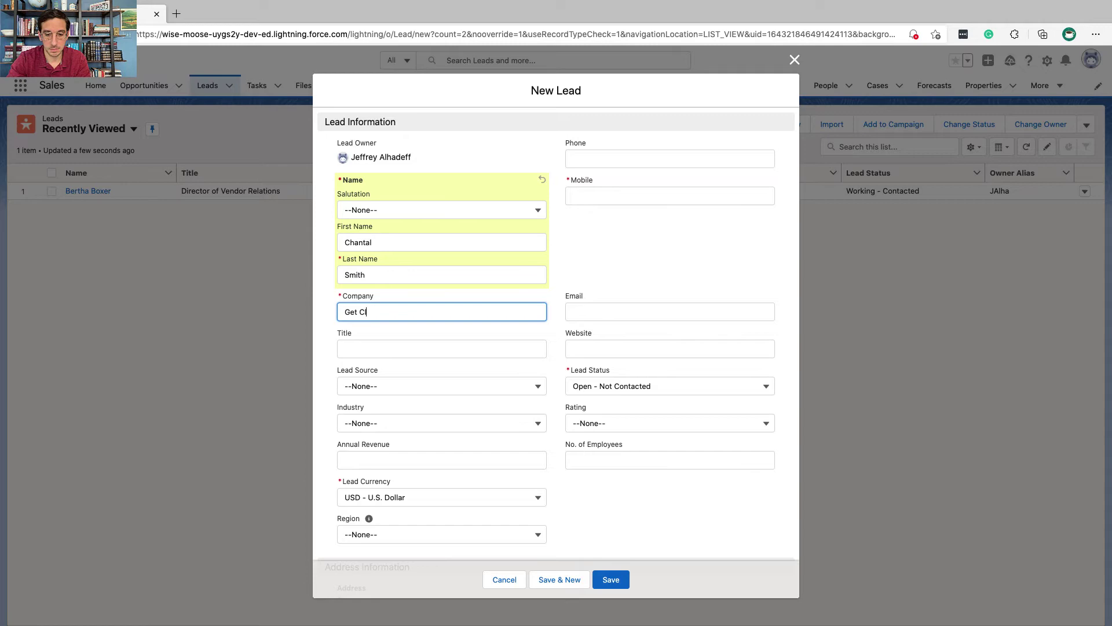
{"action": "type", "text": "loudy Sou"}
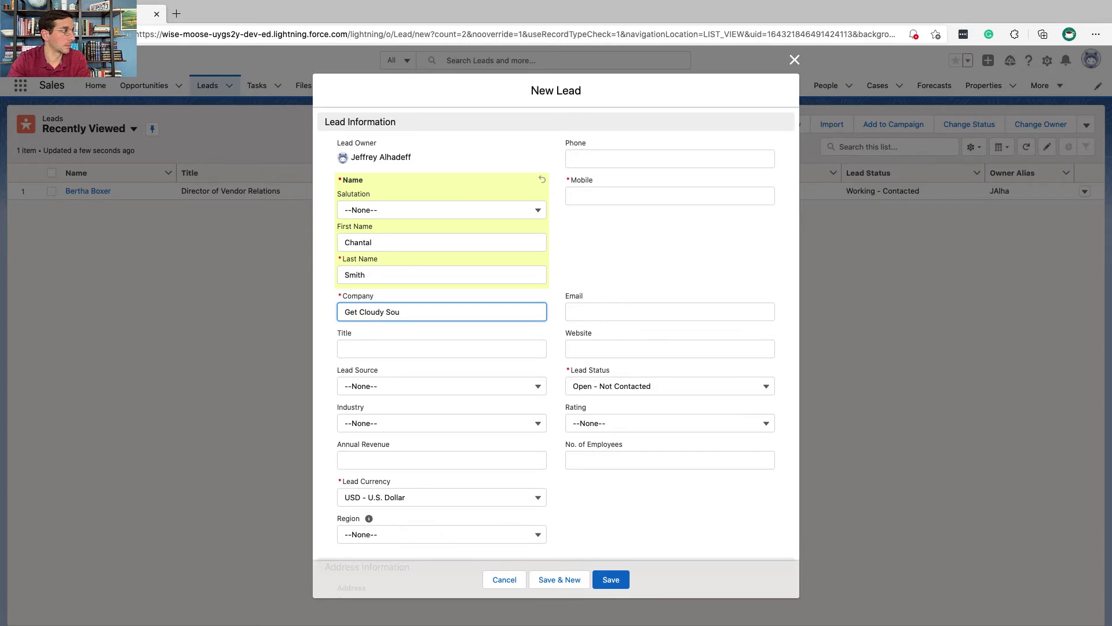
{"action": "type", "text": "th"}
{"action": "left_click", "coordinate": [371, 346]}
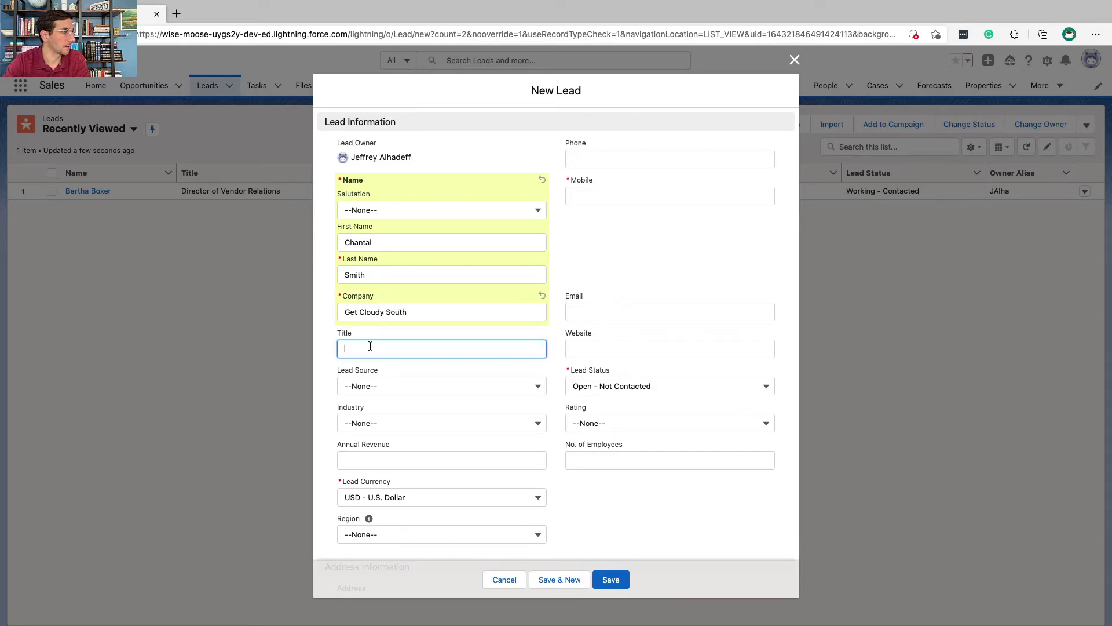
{"action": "key", "text": "super+grave"}
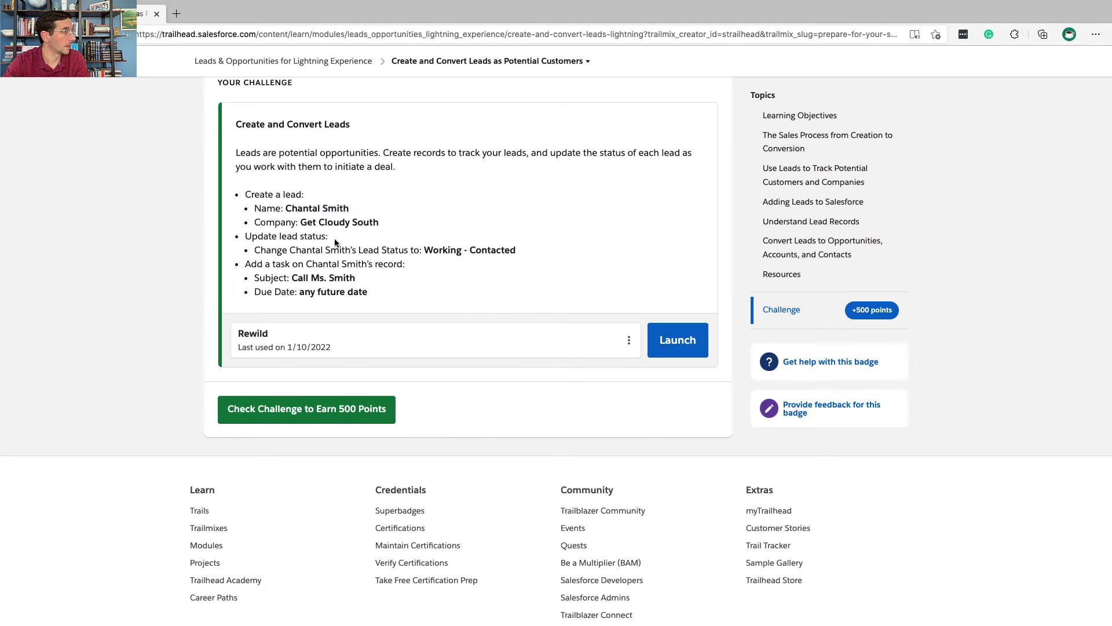
{"action": "triple_click", "coordinate": [335, 238]}
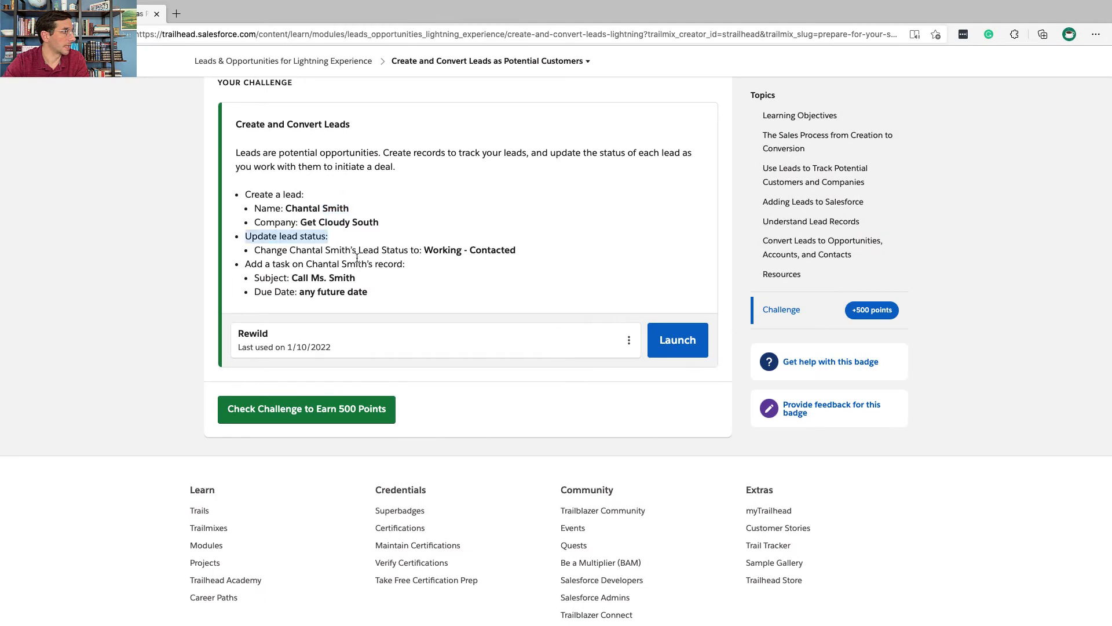
{"action": "key", "text": "super+grave"}
{"action": "left_click", "coordinate": [610, 193]}
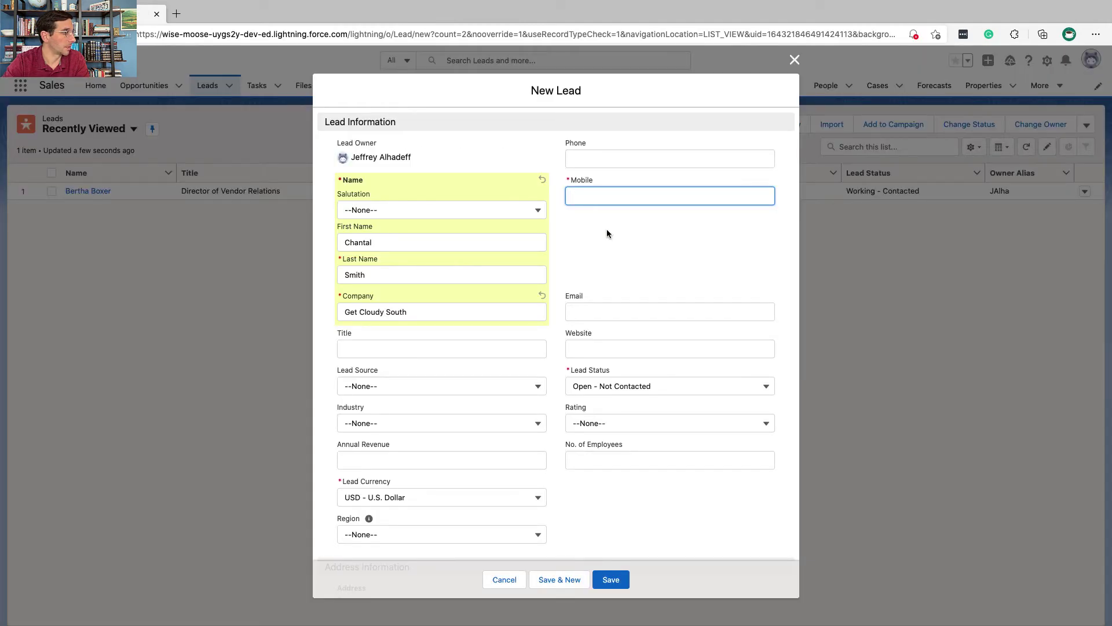
{"action": "key", "text": "super+v"}
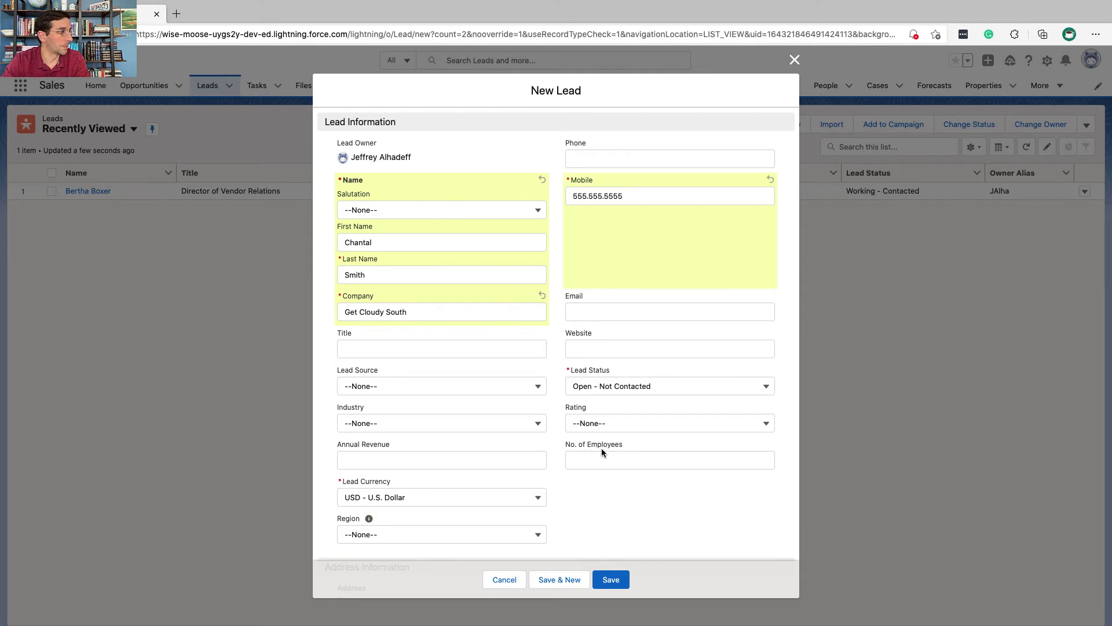
{"action": "left_click", "coordinate": [638, 383]}
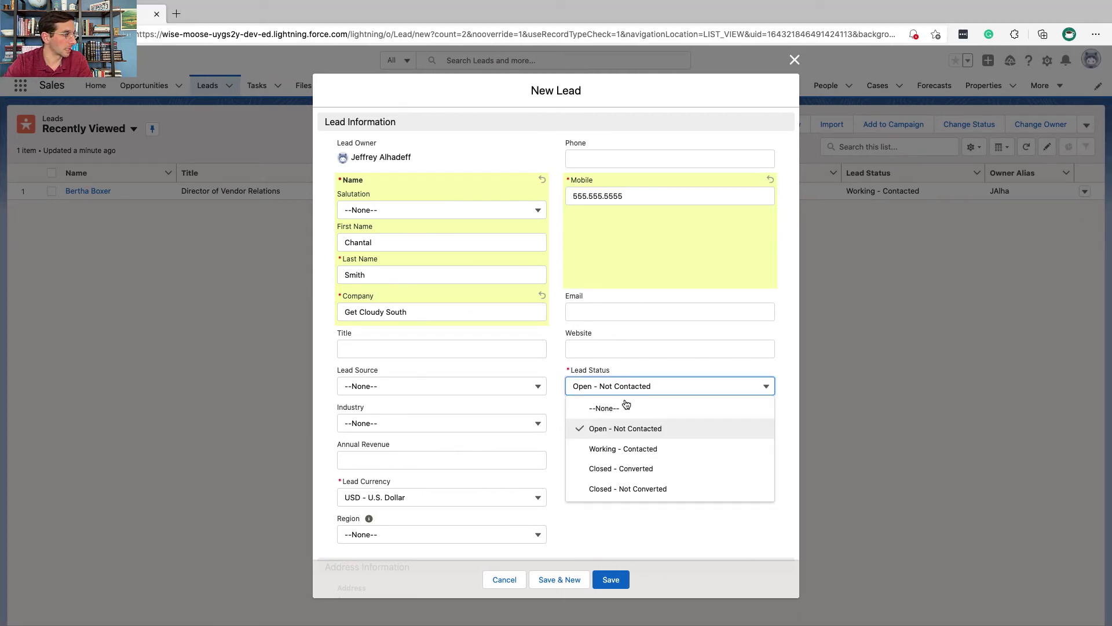
{"action": "left_click", "coordinate": [632, 446]}
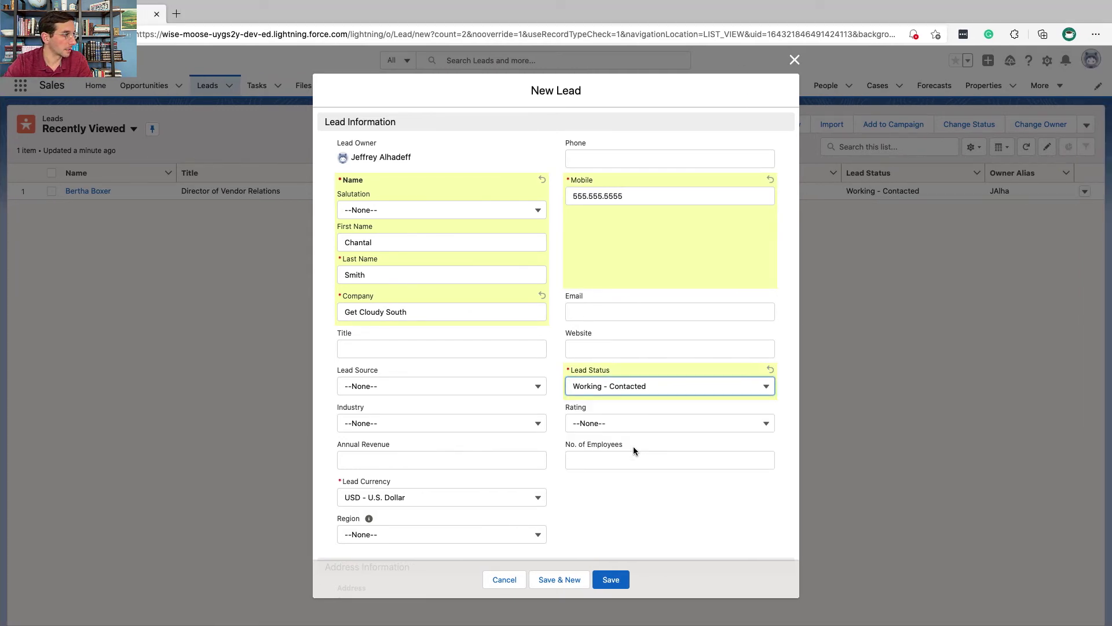
- Save the new lead, then select the challenge's call task subject in Trailhead
{"action": "left_click", "coordinate": [612, 572]}
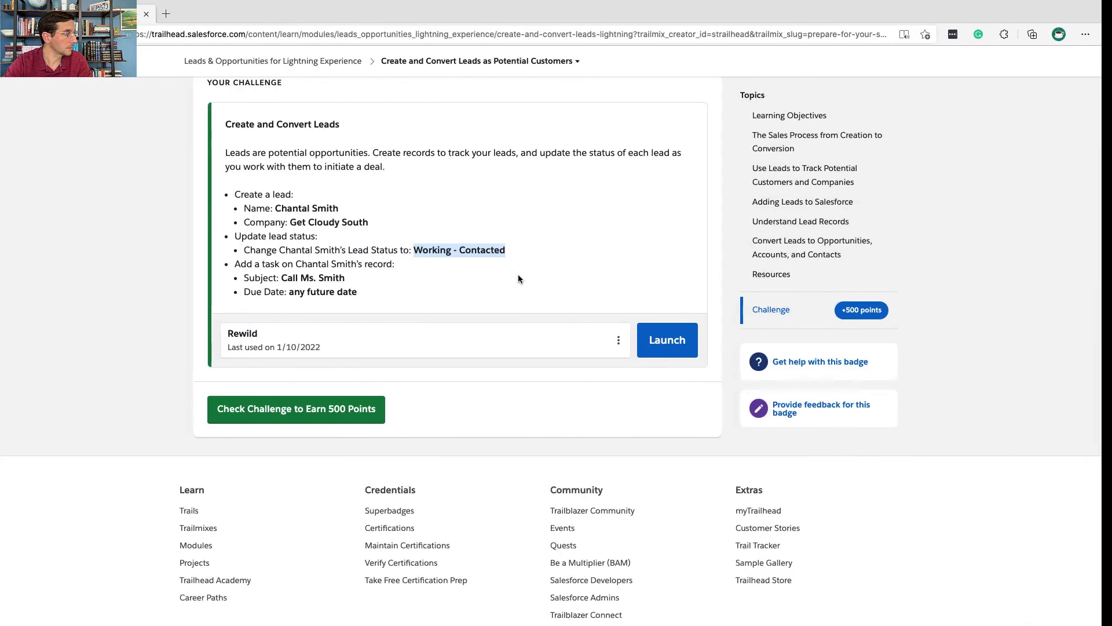
{"action": "triple_click", "coordinate": [373, 265]}
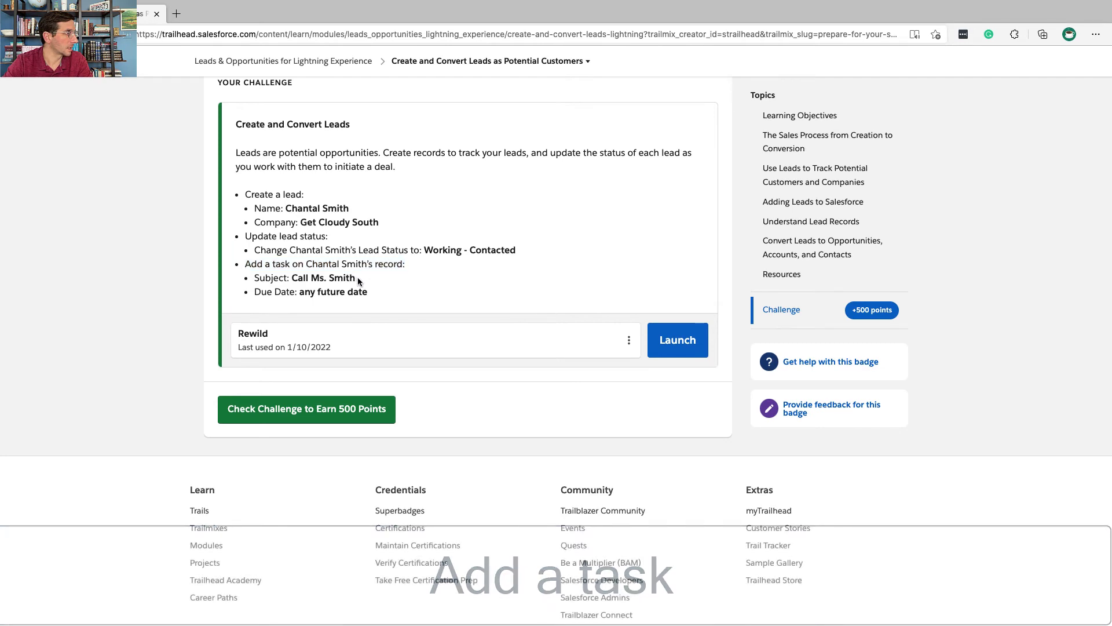
{"action": "left_click_drag", "start_coordinate": [355, 278], "coordinate": [297, 278]}
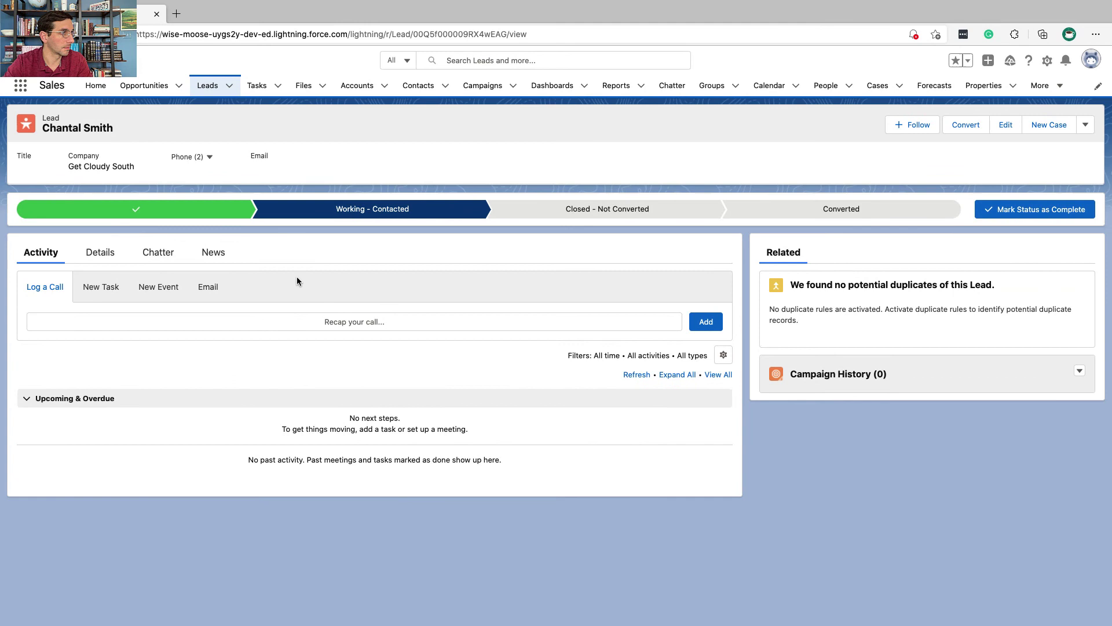
- Add a Call task addressed to the lead, due January 31, 2022, and save it
{"action": "left_click", "coordinate": [126, 288]}
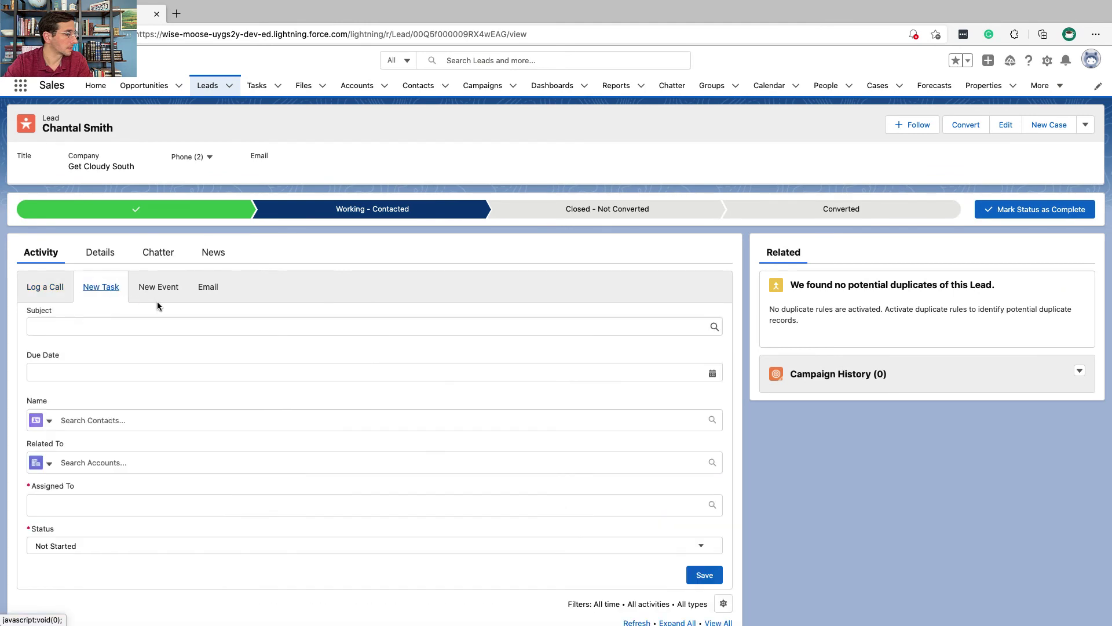
{"action": "left_click", "coordinate": [161, 325]}
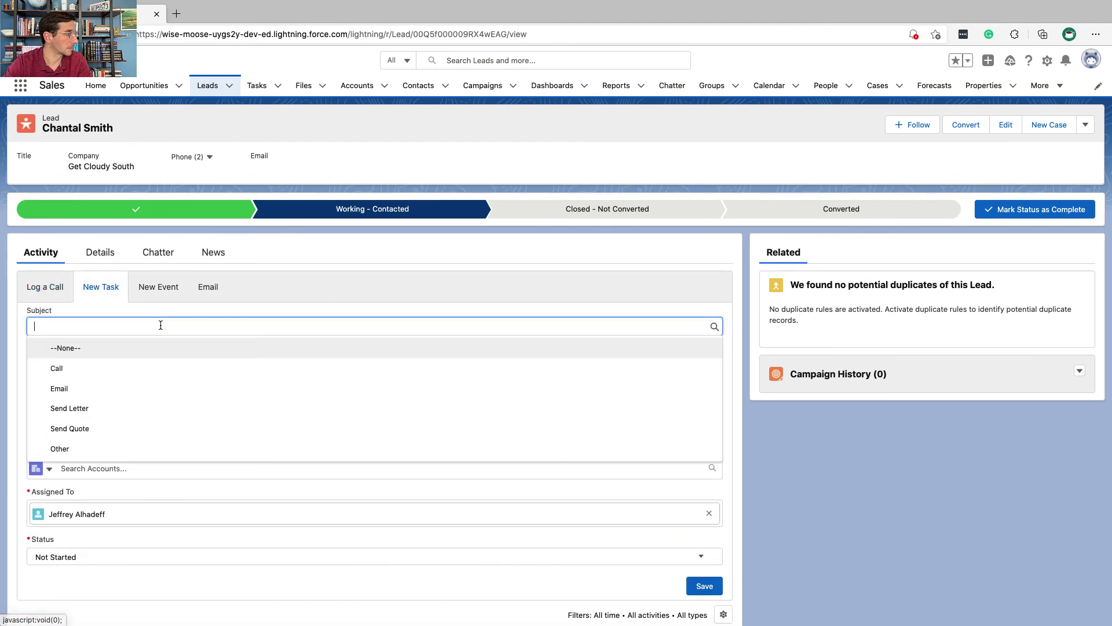
{"action": "left_click", "coordinate": [154, 368]}
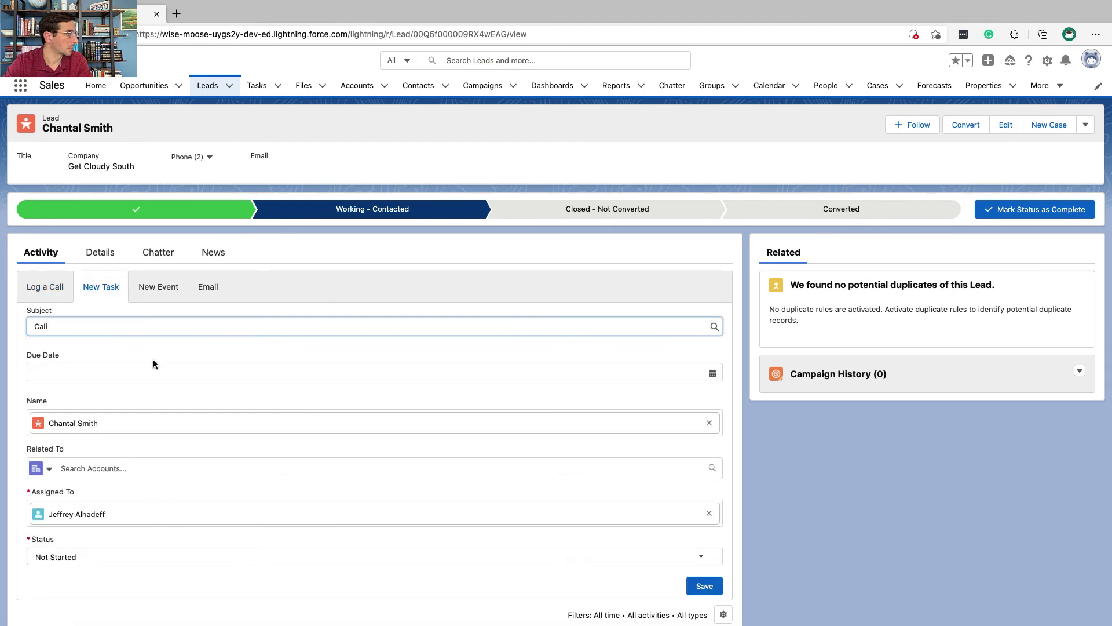
{"action": "left_click", "coordinate": [159, 323]}
{"action": "type", "text": "Ms. Smith"}
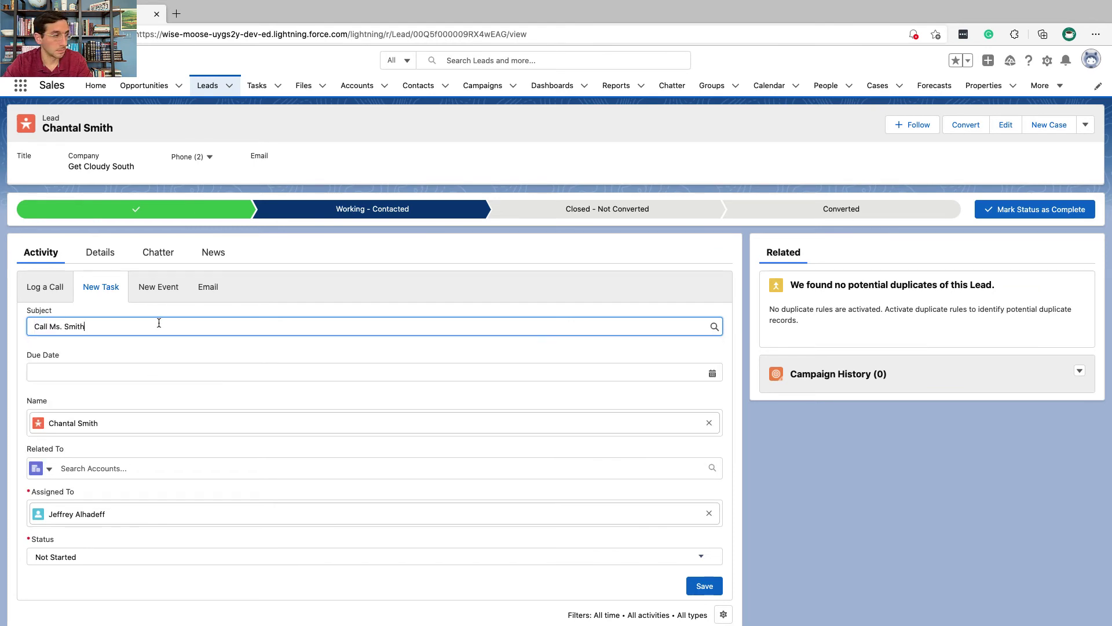
{"action": "left_click", "coordinate": [155, 366]}
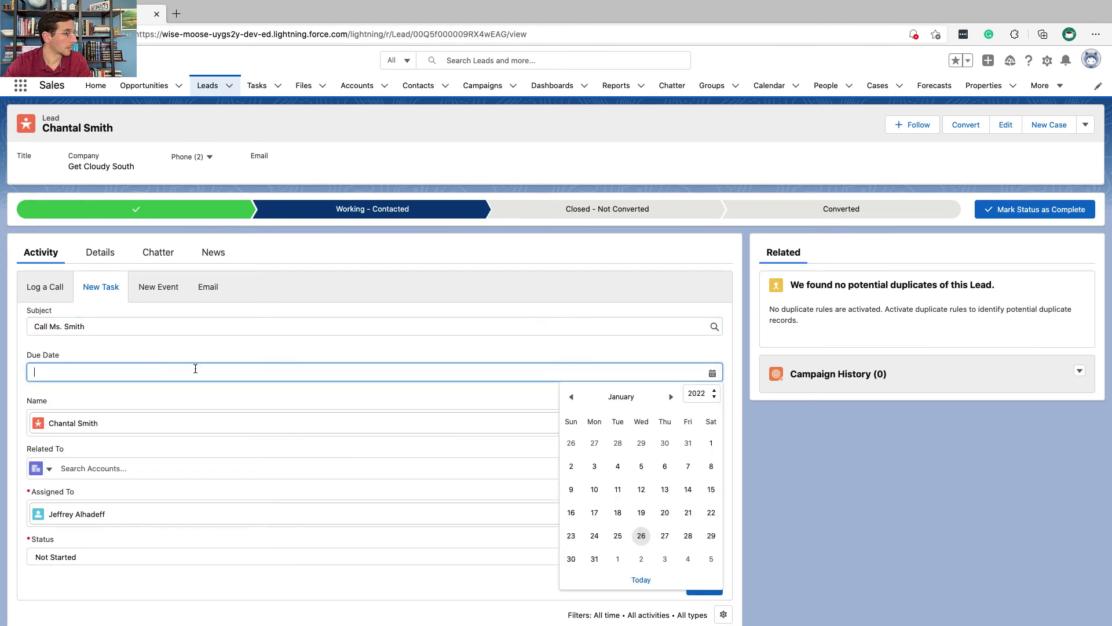
{"action": "left_click", "coordinate": [595, 559]}
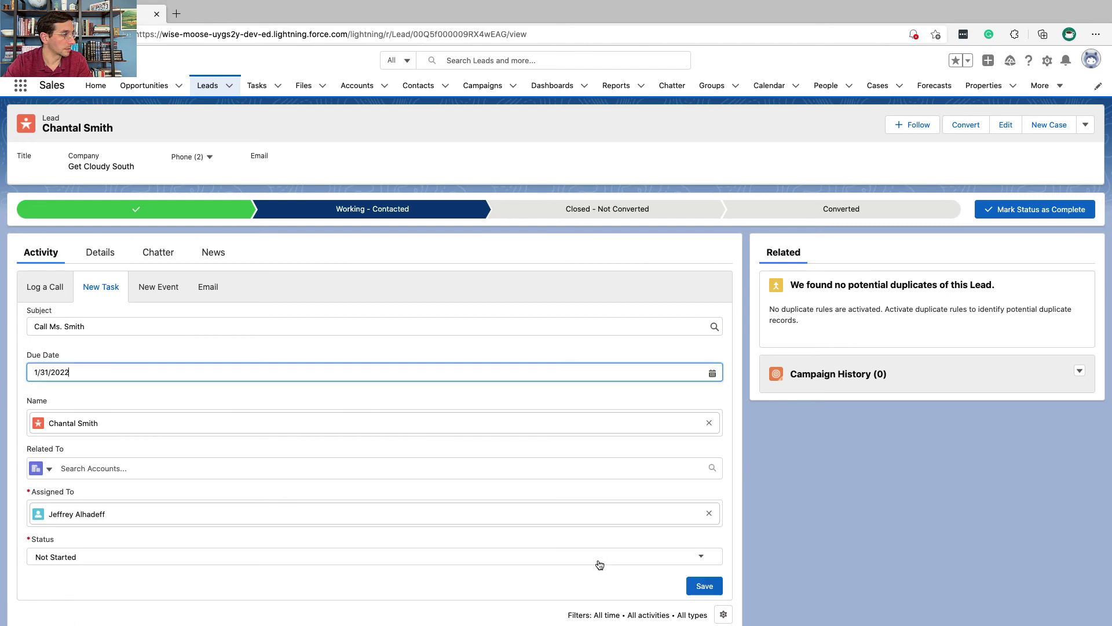
{"action": "key", "text": "ctrl+Left"}
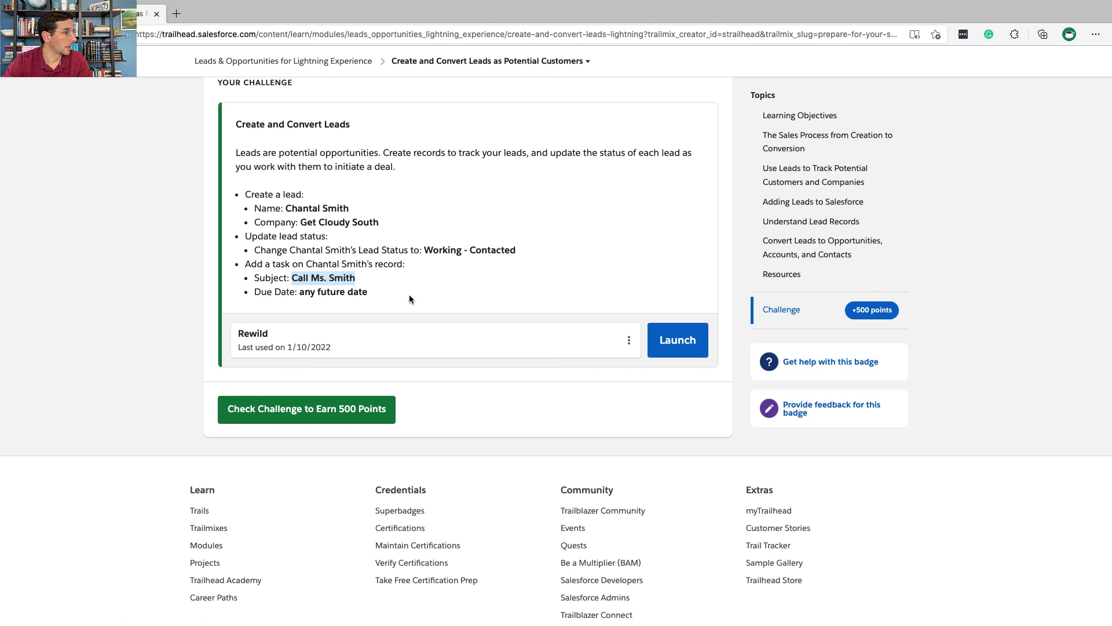
{"action": "key", "text": "ctrl+Right"}
{"action": "left_click", "coordinate": [705, 584]}
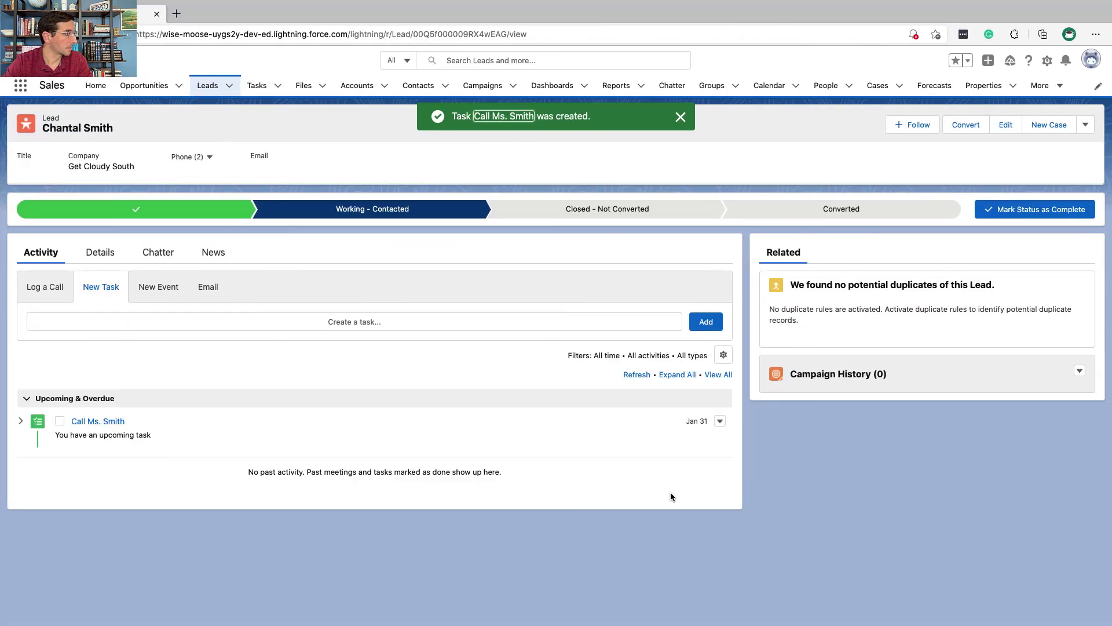
- Check the challenge in Trailhead to earn the 500 points
{"action": "key", "text": "ctrl+Left"}
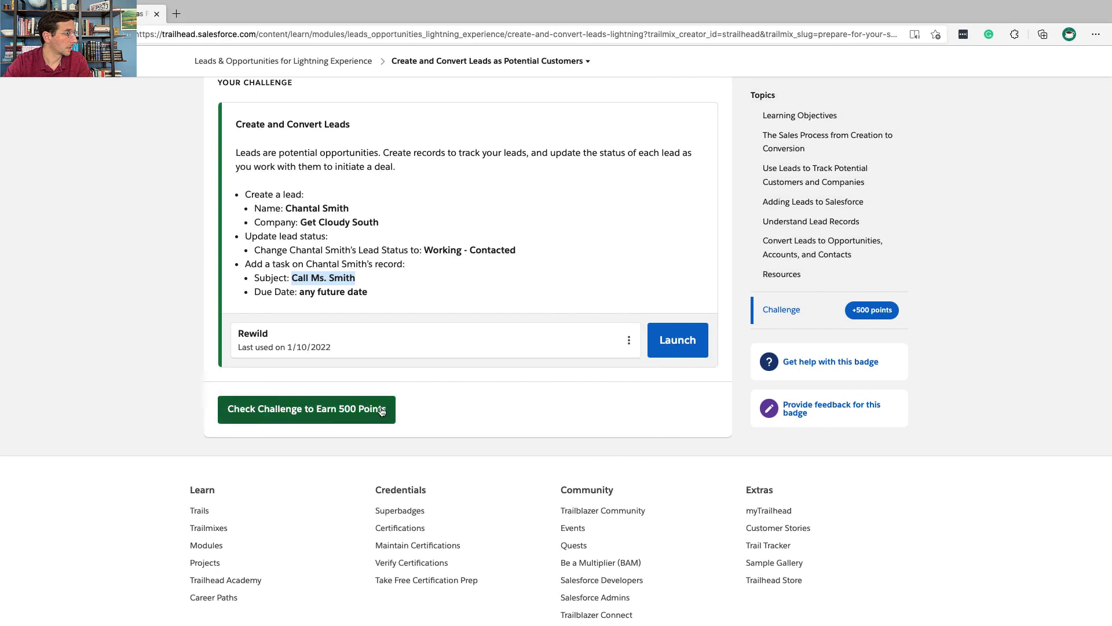
{"action": "left_click", "coordinate": [377, 410]}
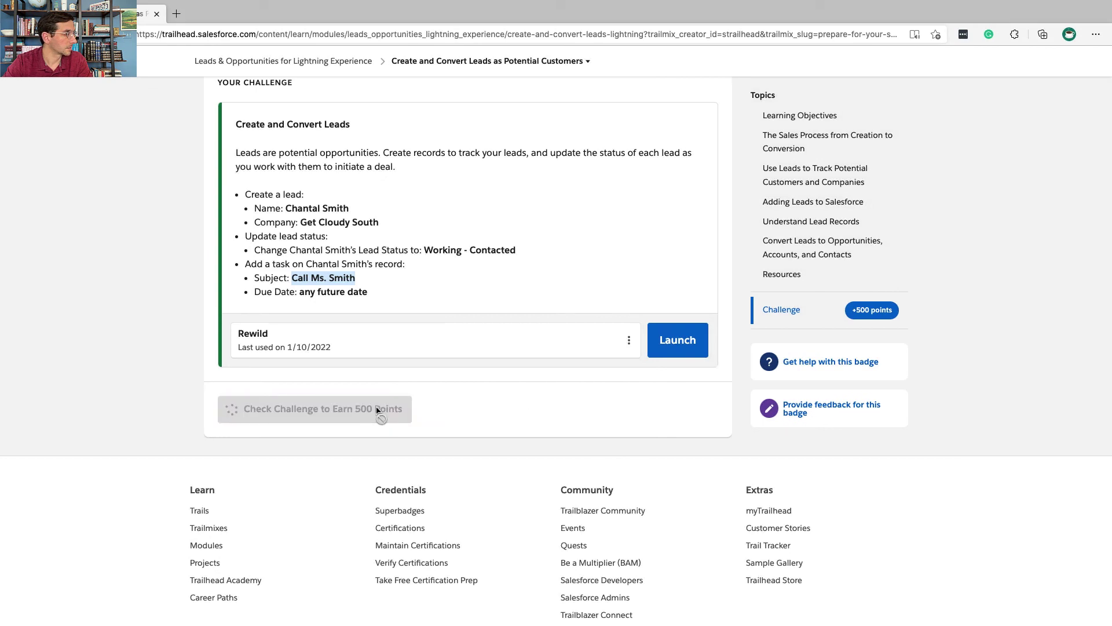